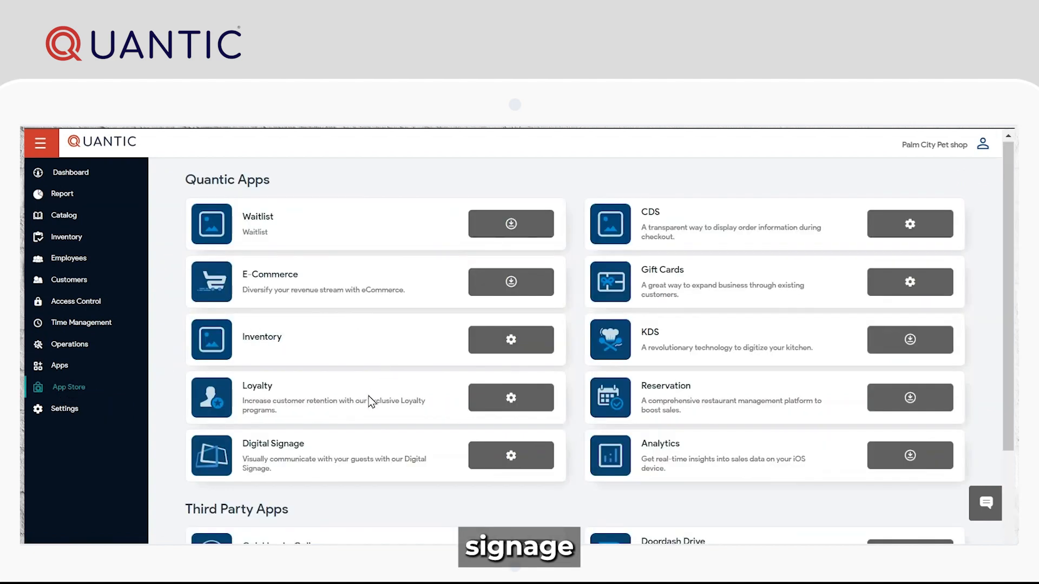
Open the Digital Signage app's settings and show the screen list of the TV named Screens
left_click(511, 460)
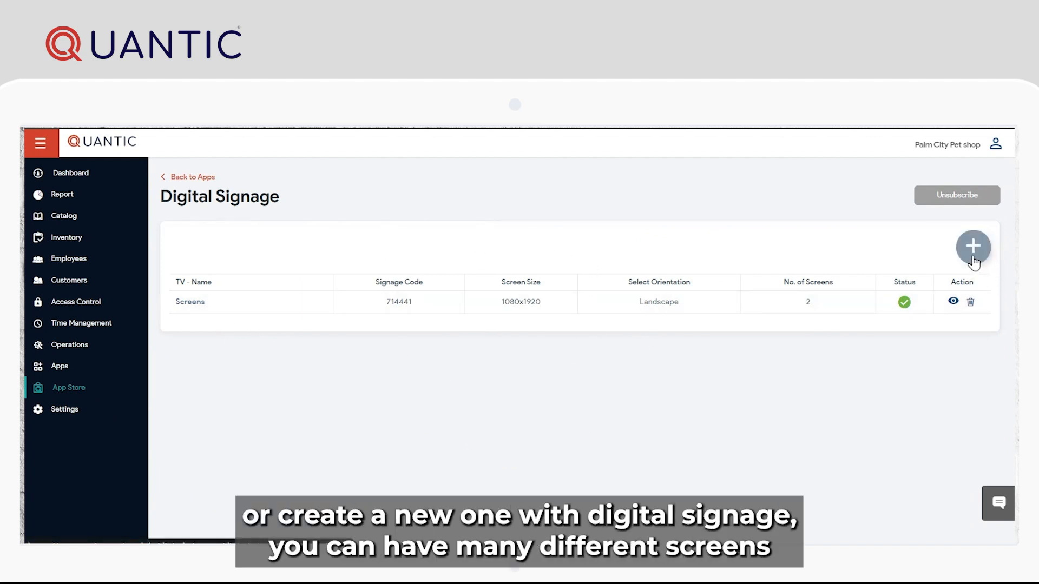
left_click(190, 302)
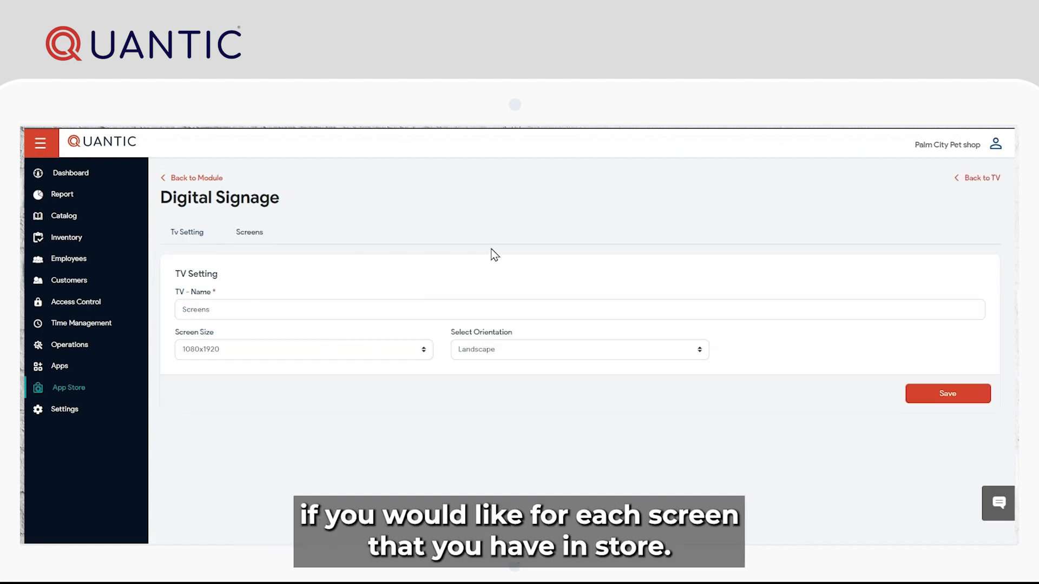
left_click(257, 242)
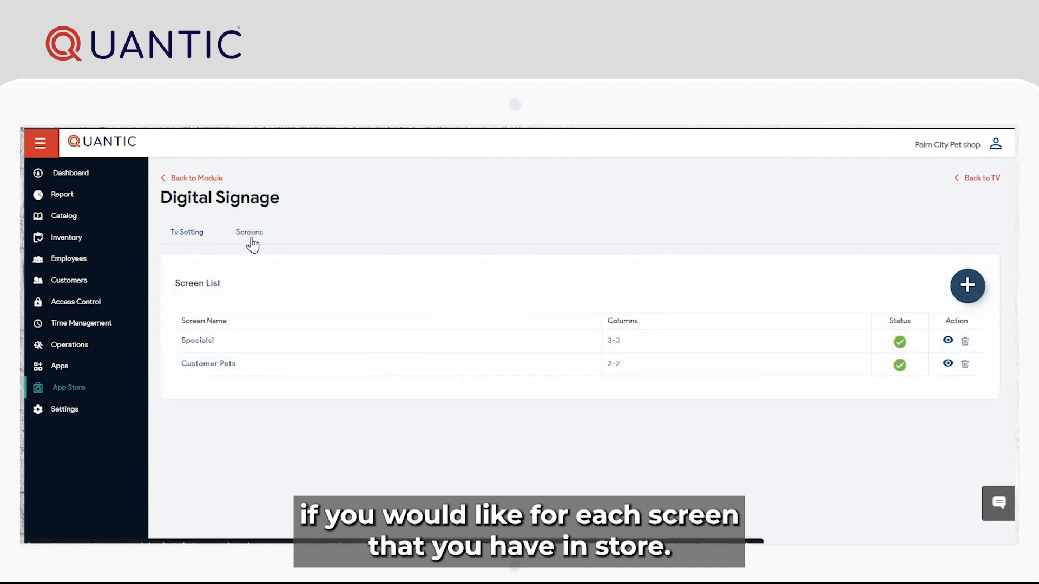
Review the TV's name, screen size and orientation choices in its TV settings
left_click(183, 238)
double_click(226, 306)
left_click(237, 371)
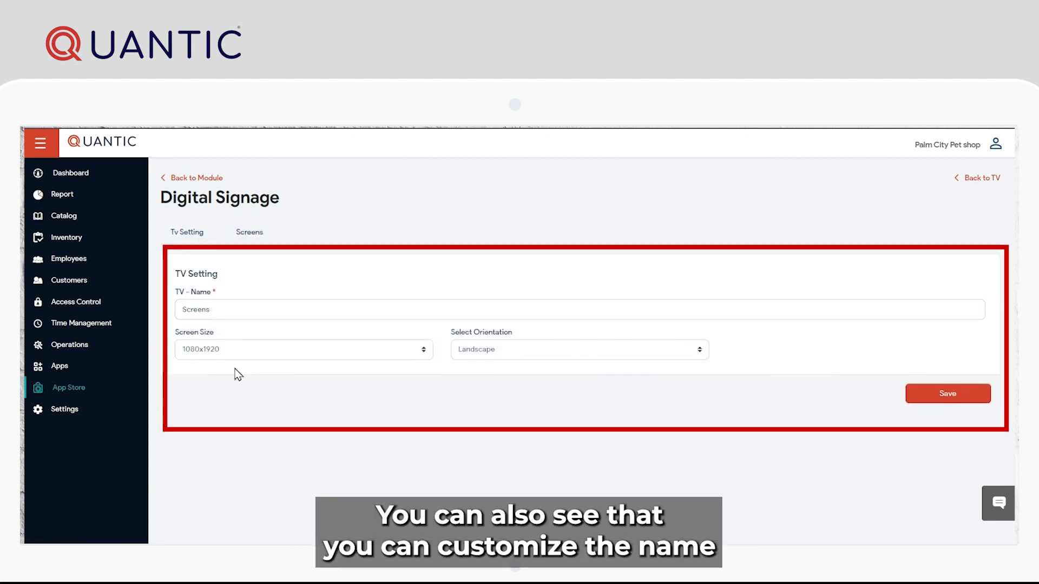
left_click(507, 352)
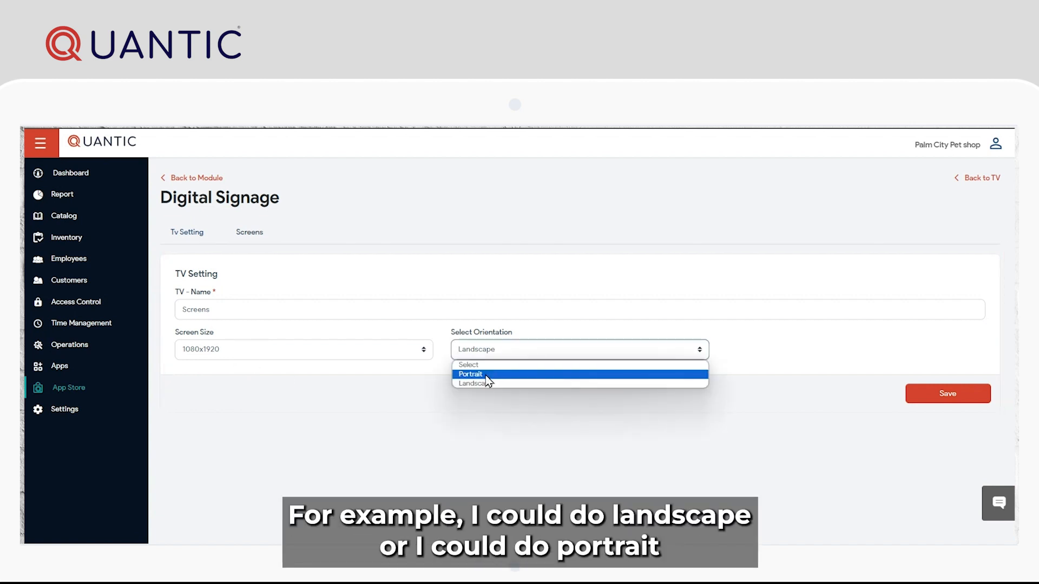
left_click(417, 444)
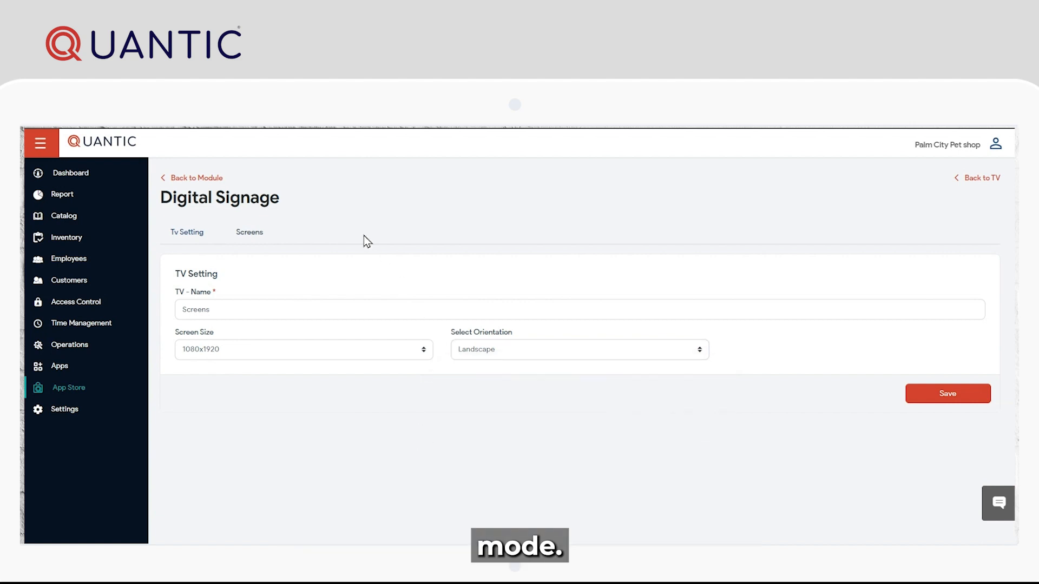
Open the Specials! screen from the TV's screen list for editing and check its screen name
left_click(263, 247)
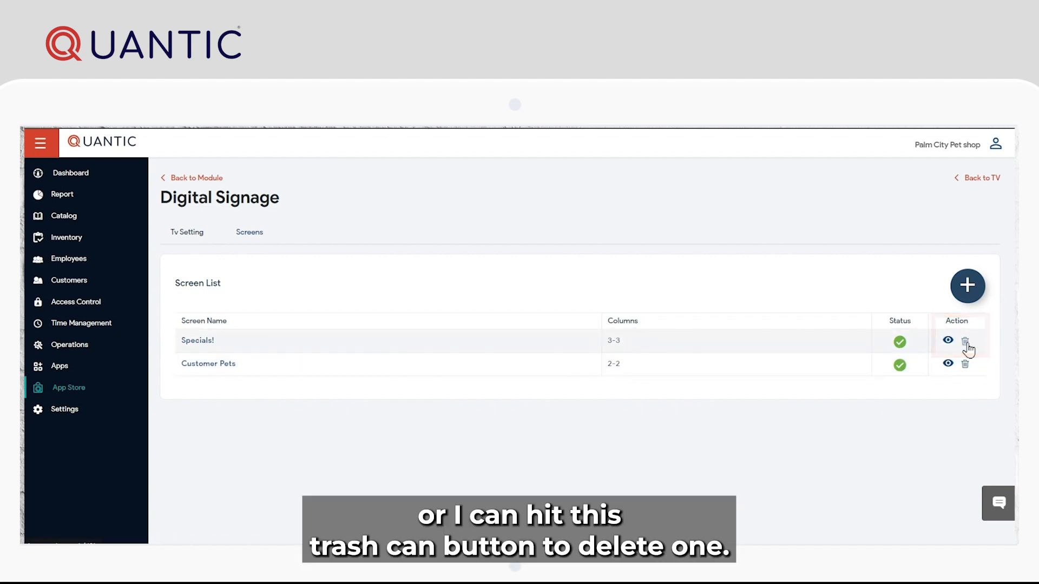
left_click(195, 342)
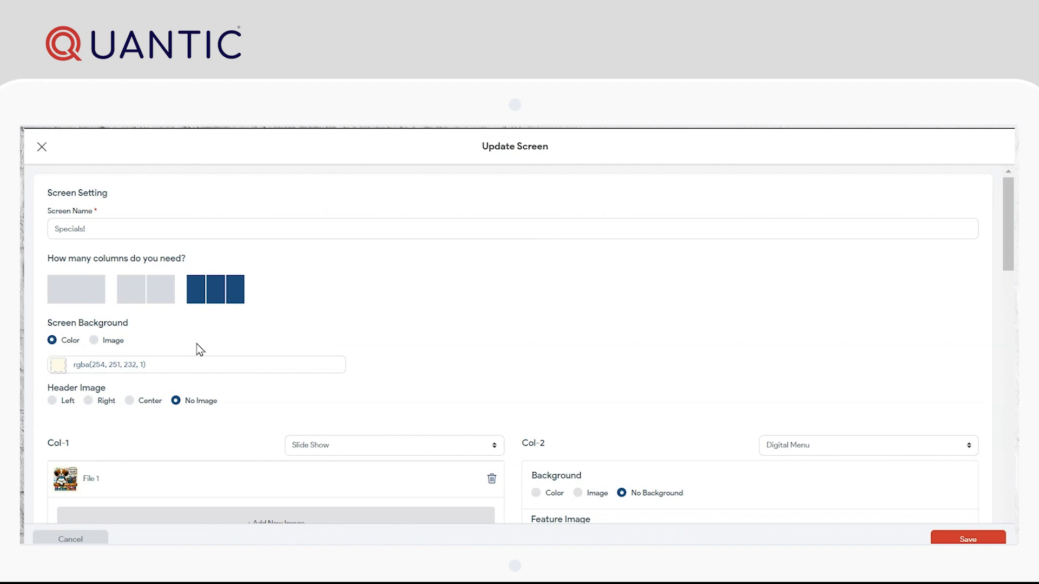
left_click_drag(114, 231, 48, 227)
left_click(124, 235)
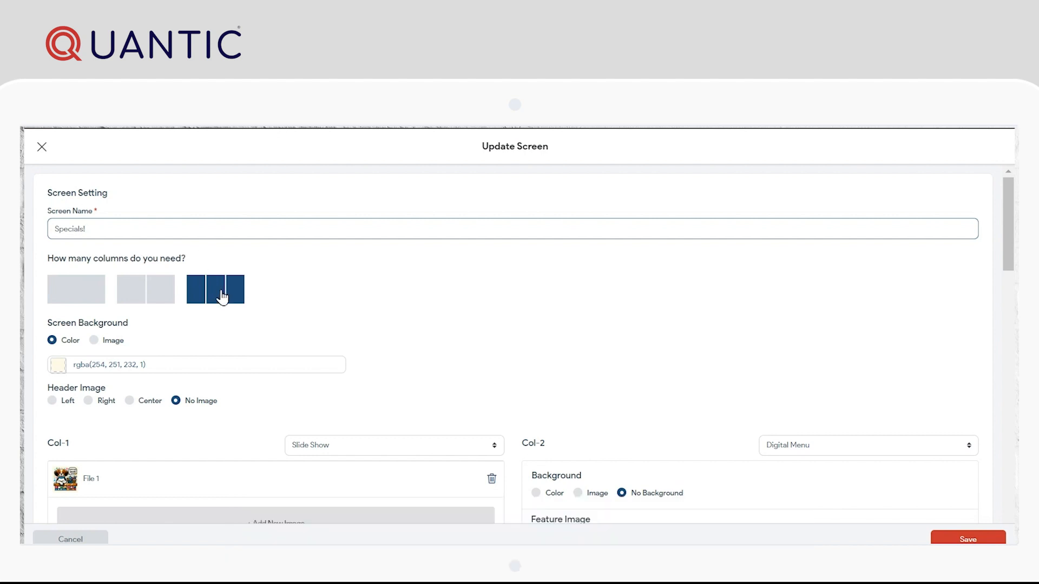
Examine the Specials! screen's column layout, background color picker and header image options
scroll(379, 299, "down", 1)
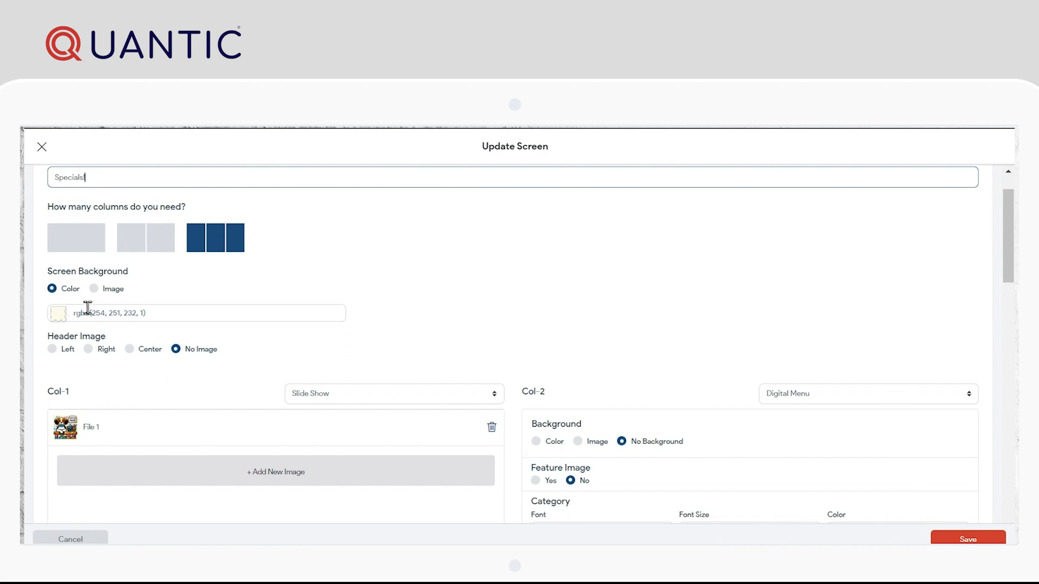
left_click(119, 315)
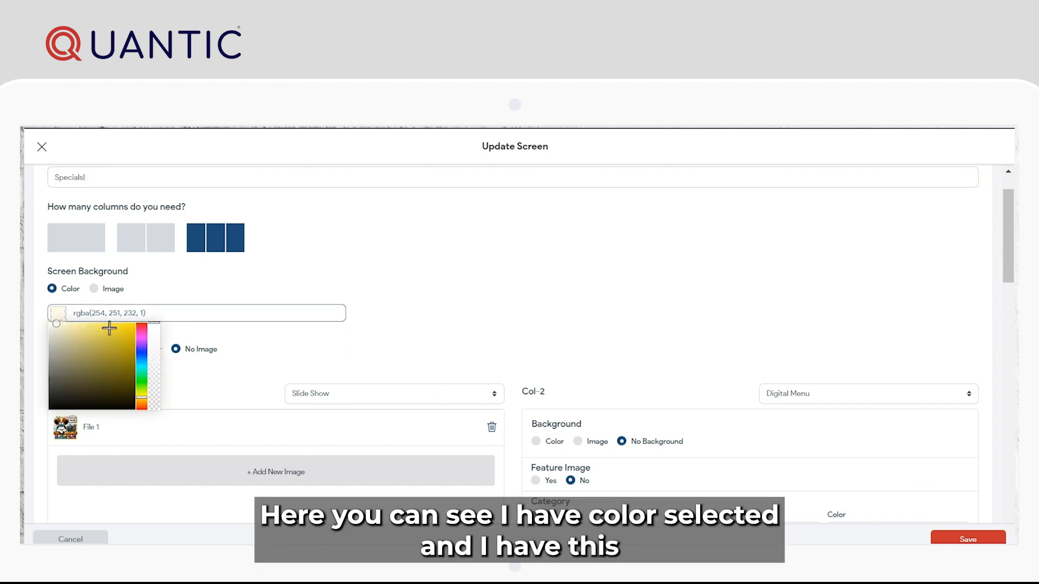
left_click(281, 292)
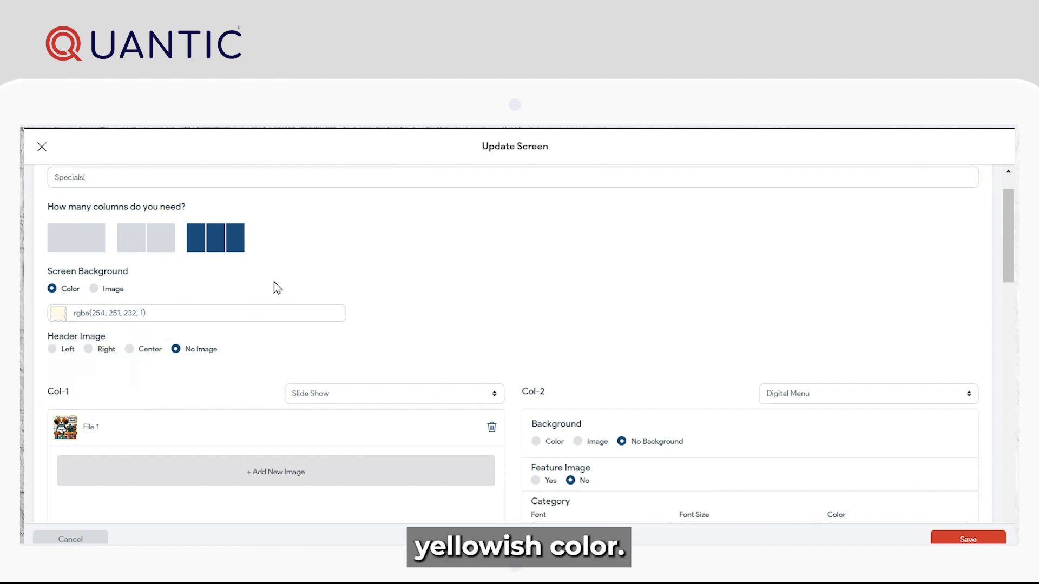
scroll(267, 286, "down", 1)
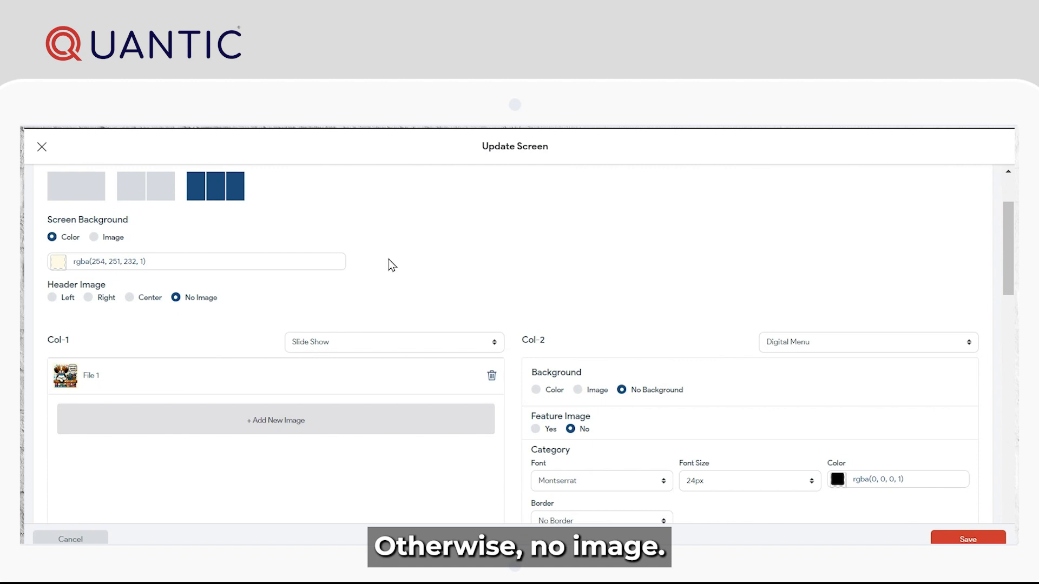
Choose Slide Show as the content type for column 1
scroll(383, 273, "down", 3)
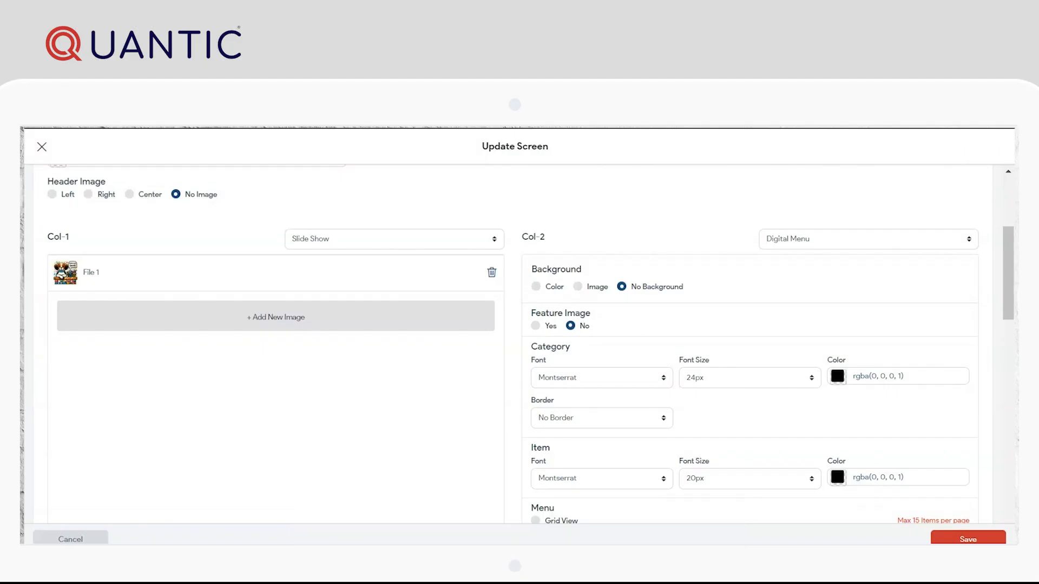
left_click(336, 239)
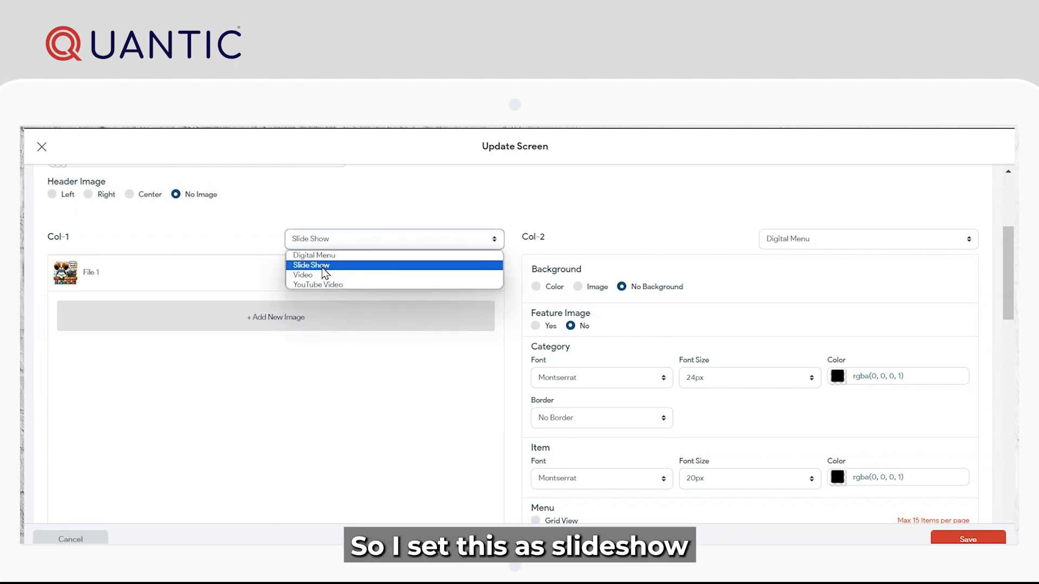
left_click(322, 267)
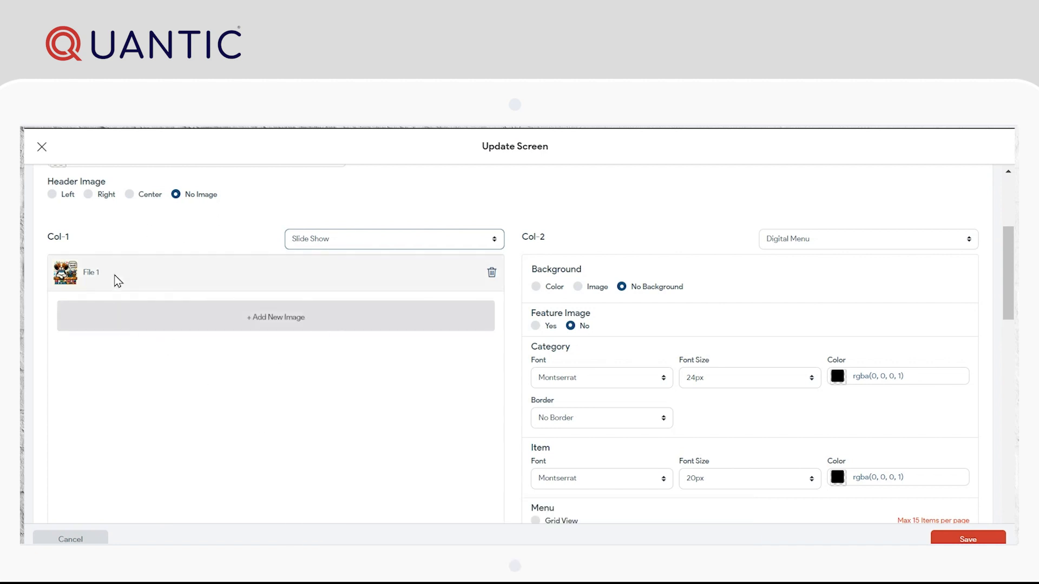
Review column 2's background options and the possible feature image positions, leaving the feature image set to No
scroll(280, 306, "down", 2)
scroll(292, 324, "up", 1)
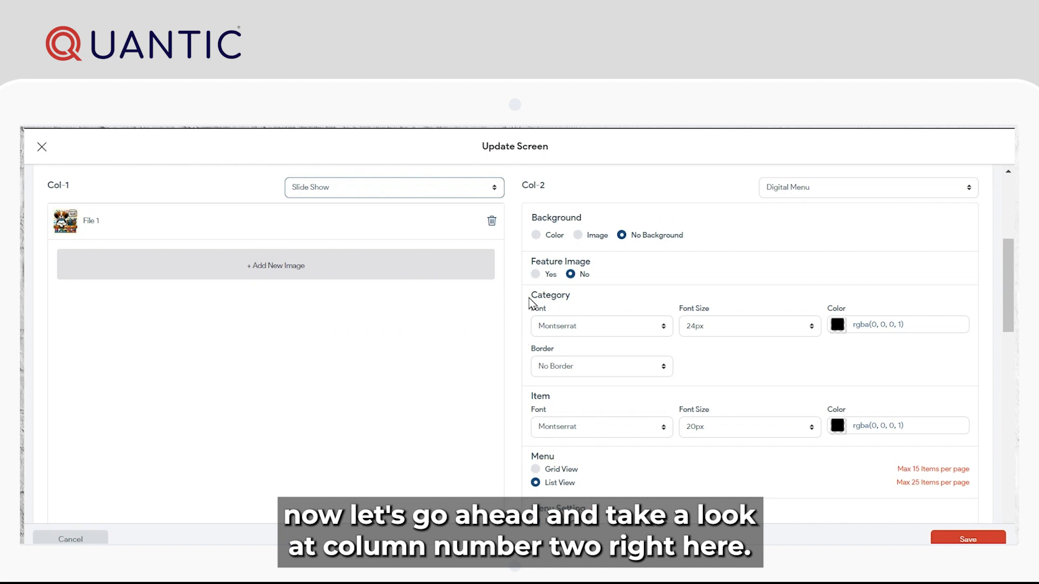
scroll(726, 281, "up", 2)
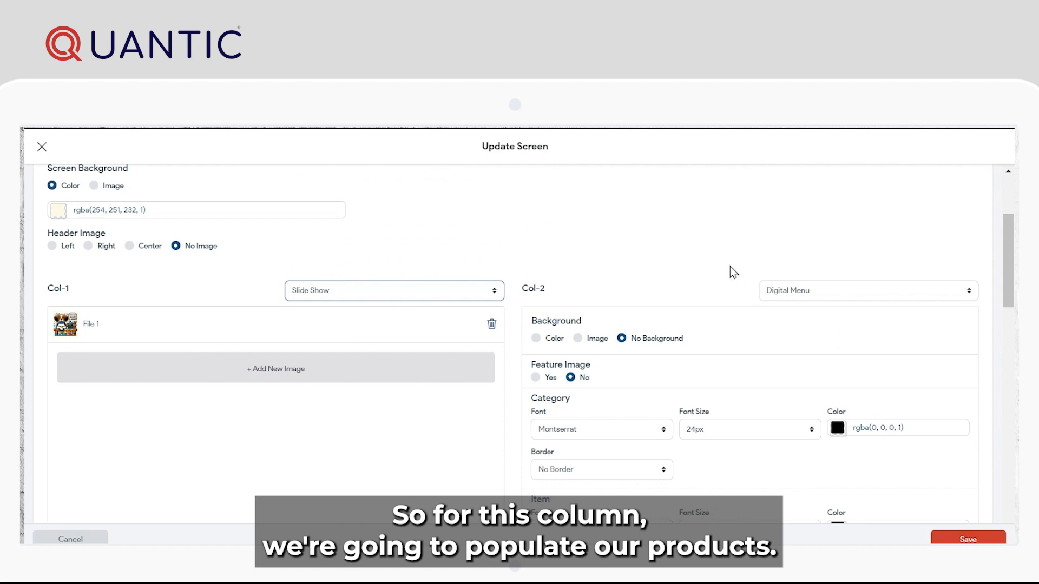
scroll(661, 291, "down", 1)
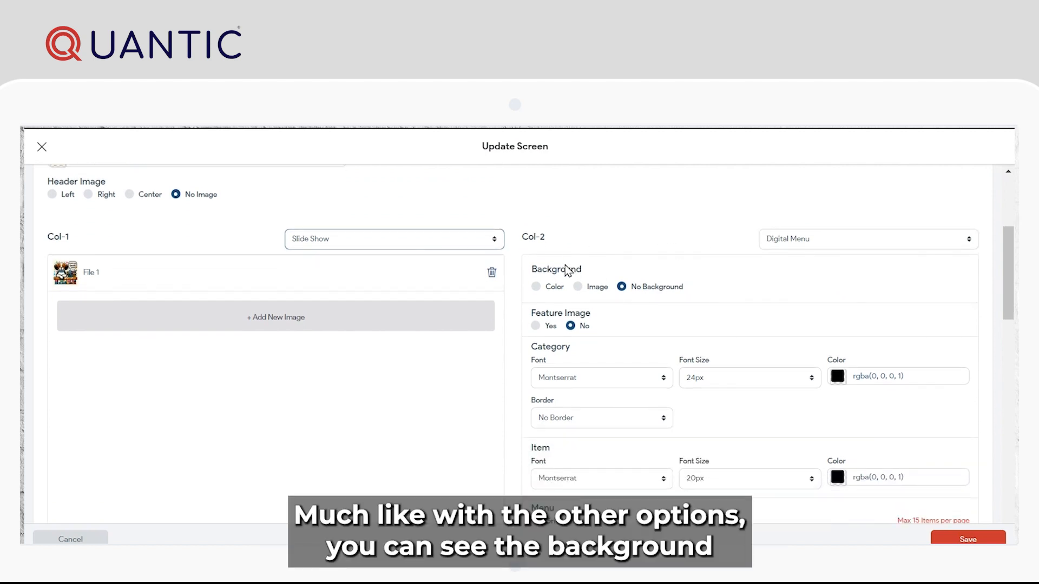
left_click_drag(533, 268, 570, 265)
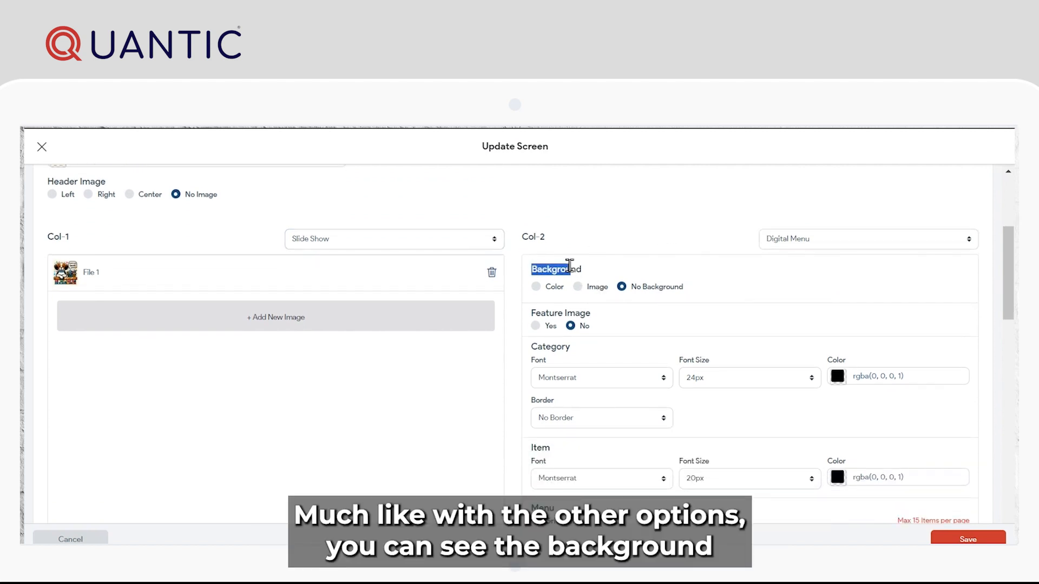
left_click(568, 271)
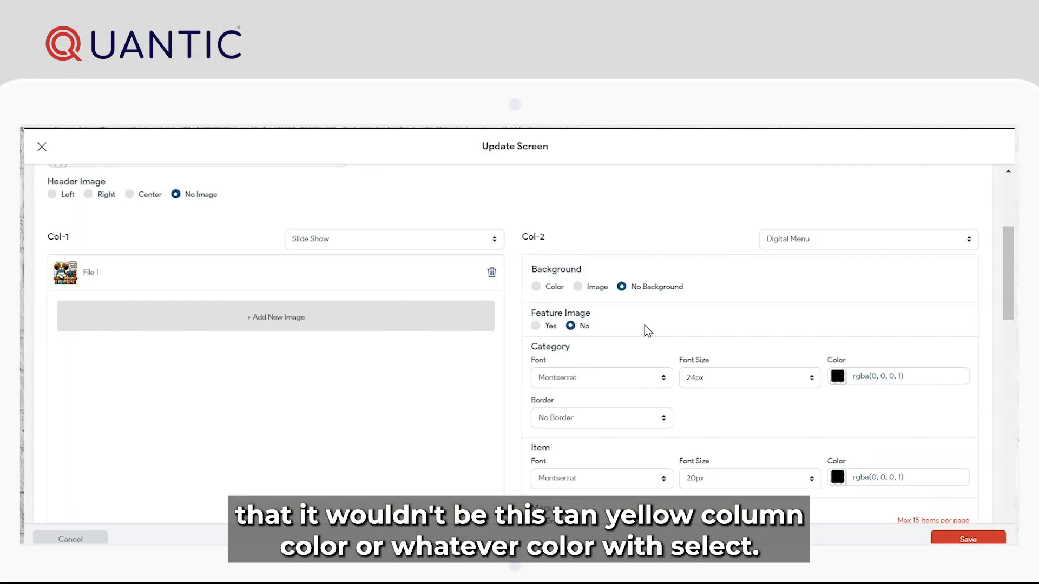
left_click(535, 326)
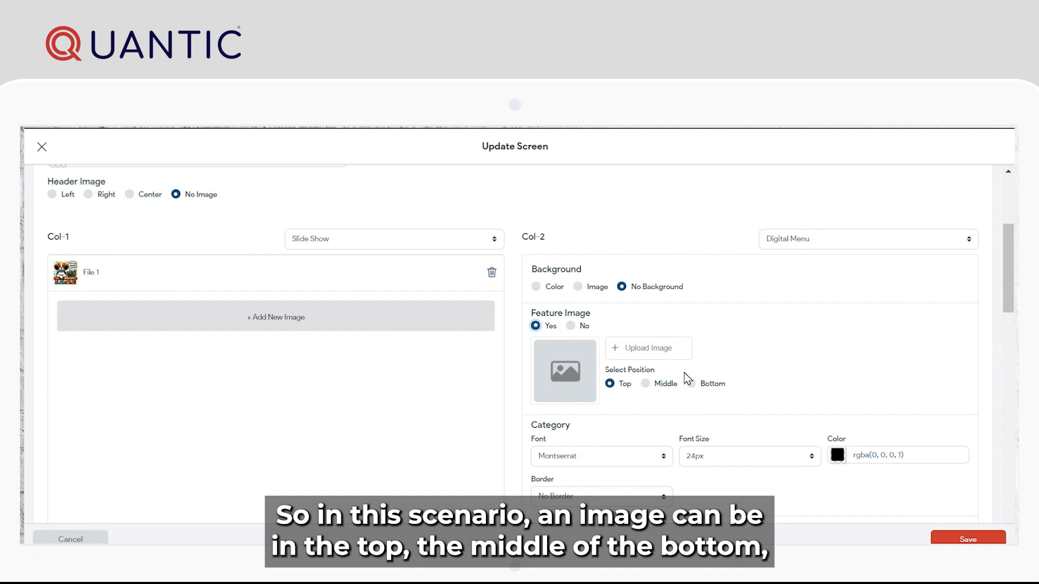
left_click(570, 326)
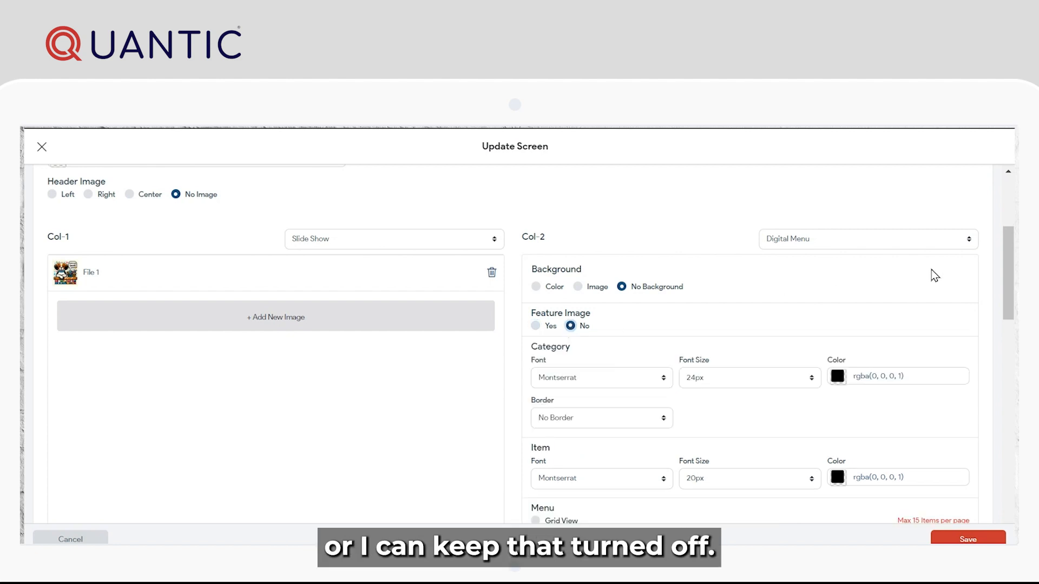
Examine column 2's category font and border choices and its item font, menu view, description and image settings
scroll(717, 284, "down", 2)
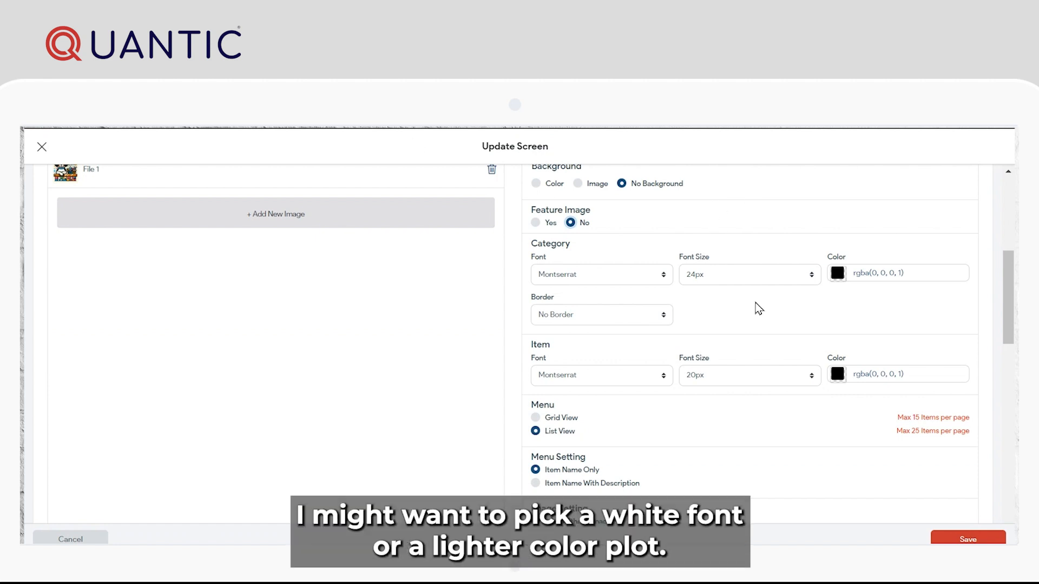
left_click(575, 318)
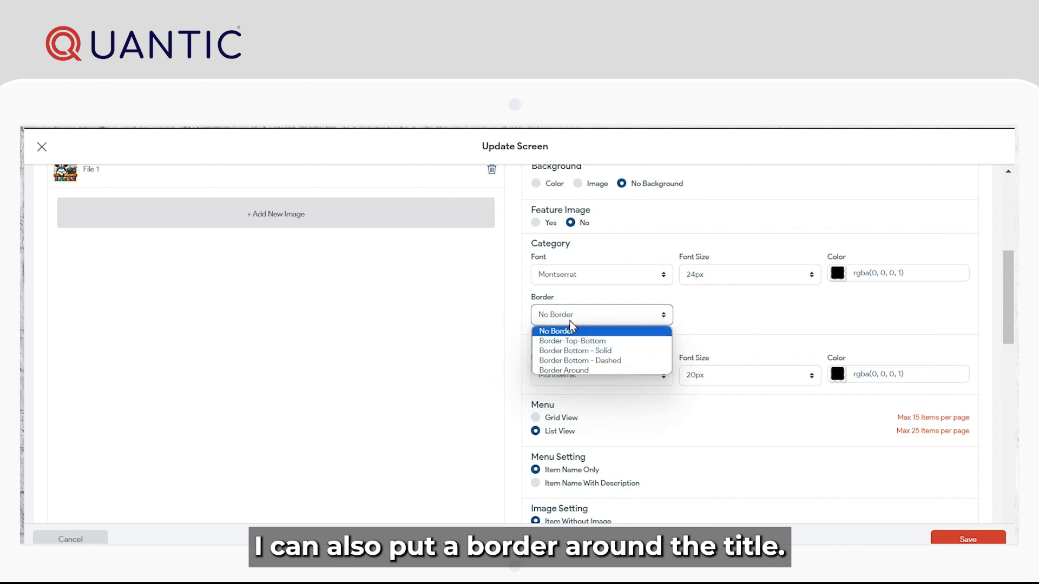
left_click(720, 316)
scroll(671, 324, "down", 3)
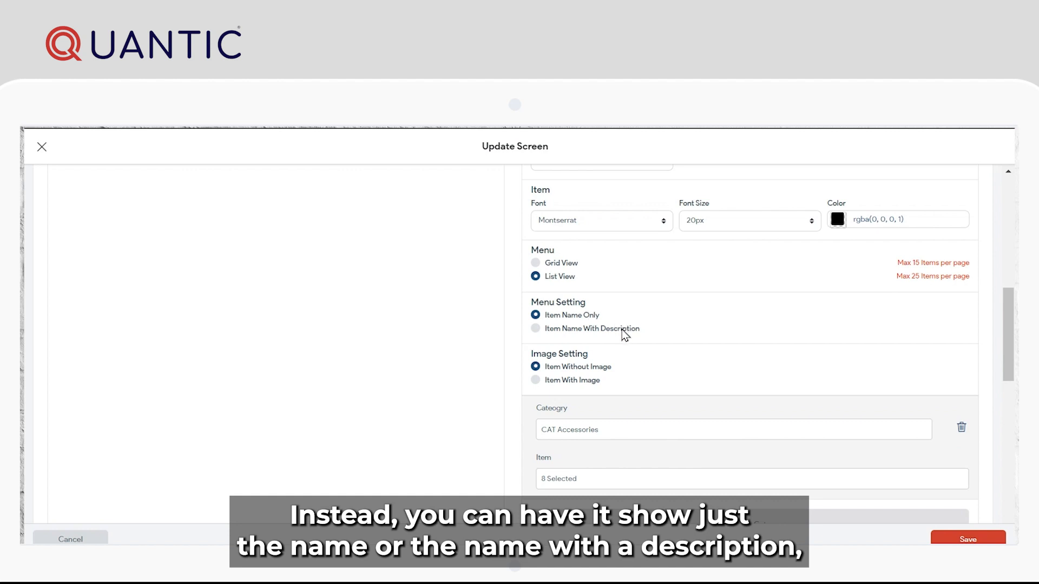
scroll(599, 333, "down", 2)
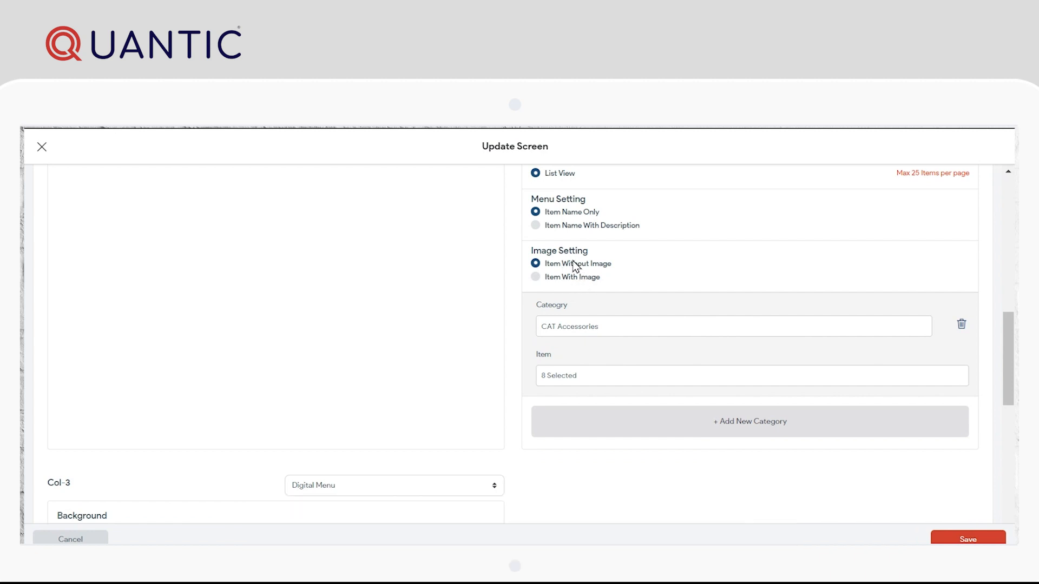
scroll(611, 281, "up", 1)
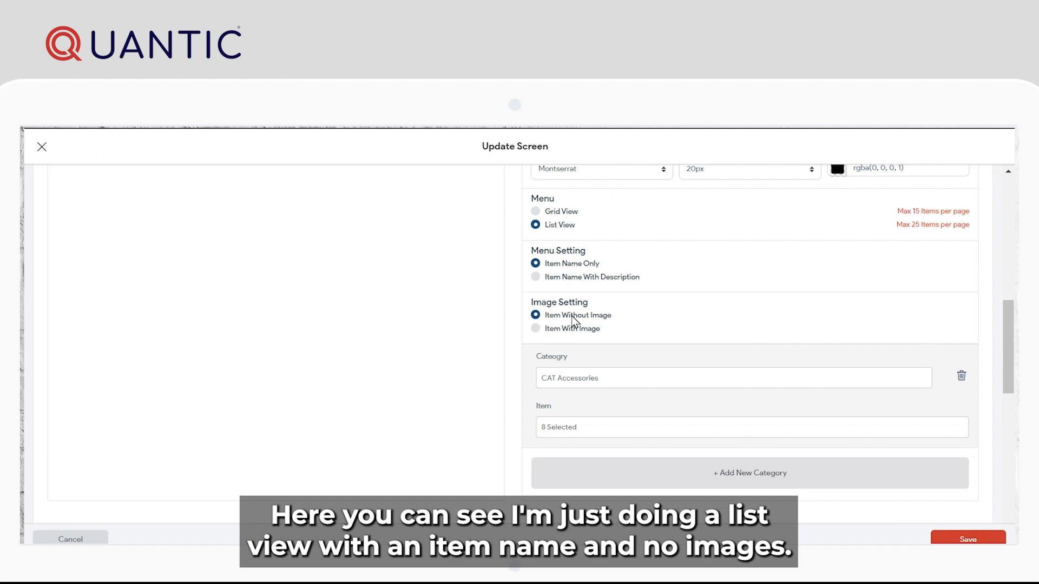
scroll(591, 248, "down", 1)
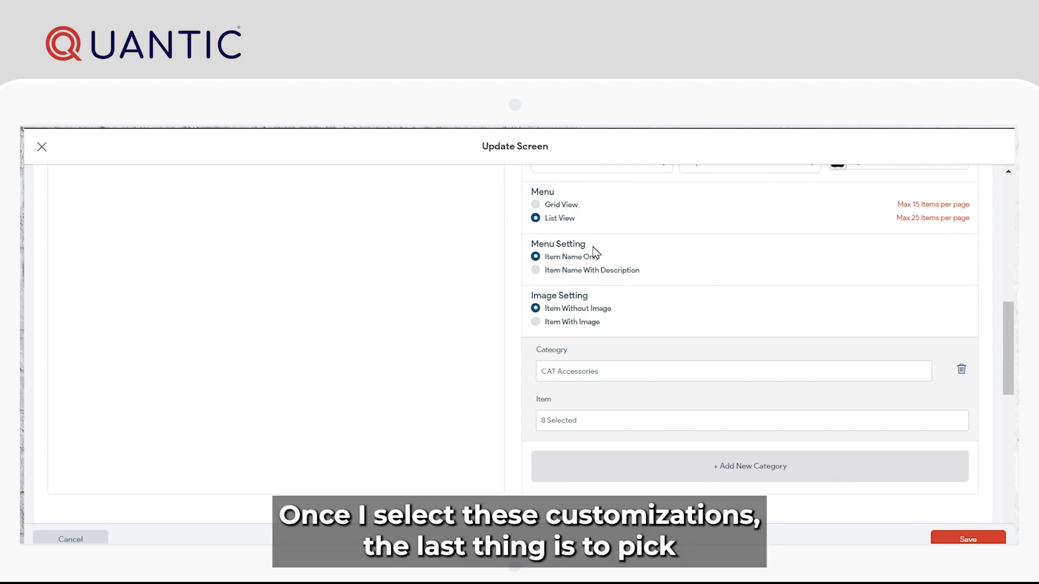
Review the catalog categories available for column 2's menu, keeping CAT Accessories selected
left_click(664, 331)
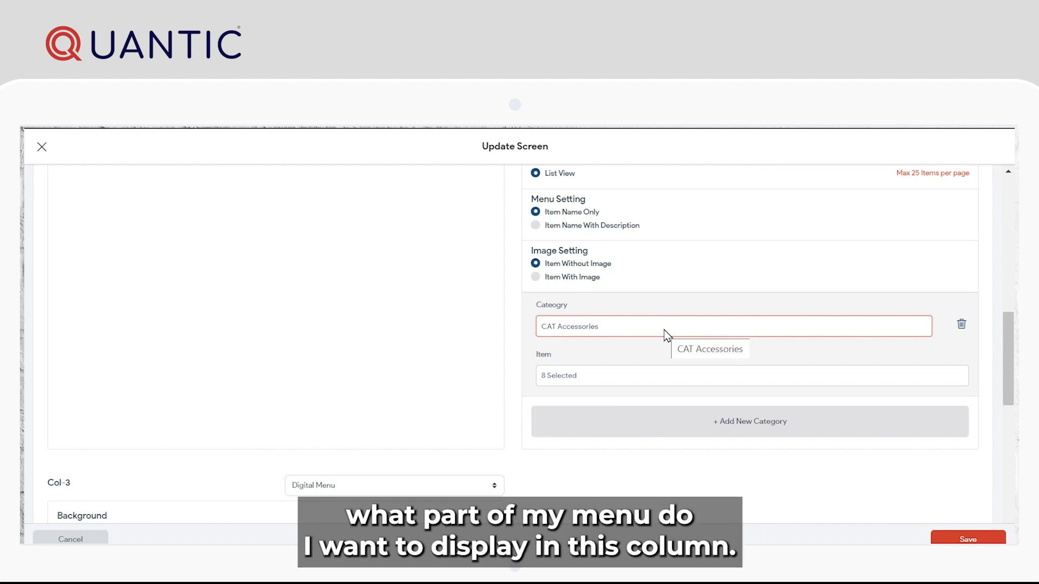
left_click(627, 329)
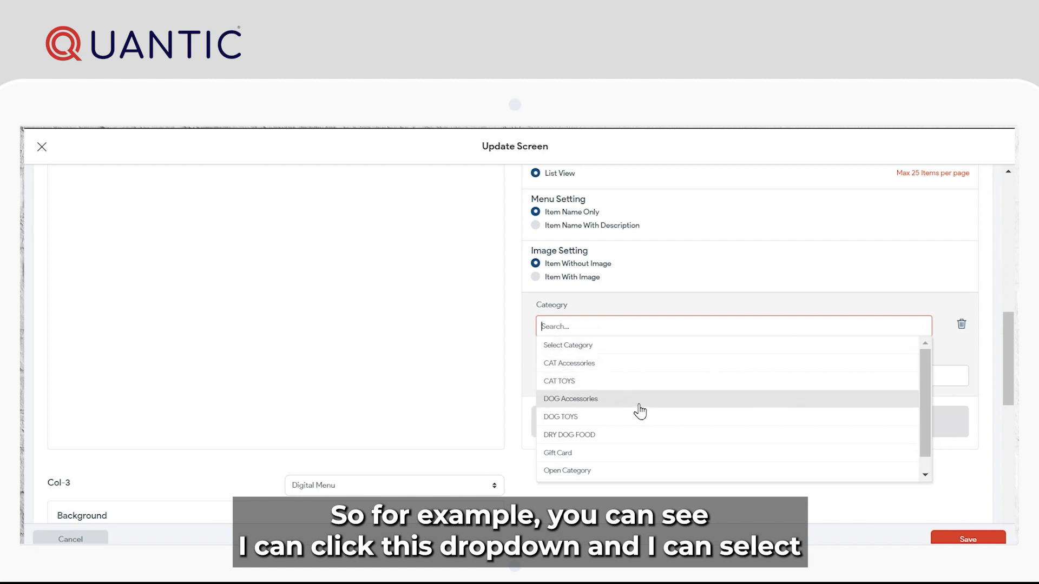
scroll(633, 395, "down", 1)
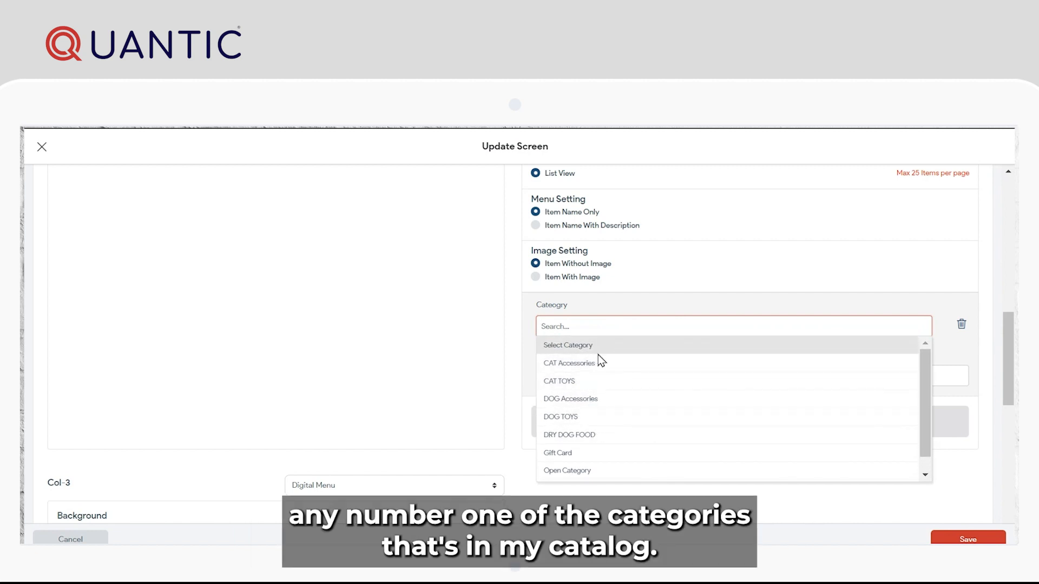
left_click(516, 347)
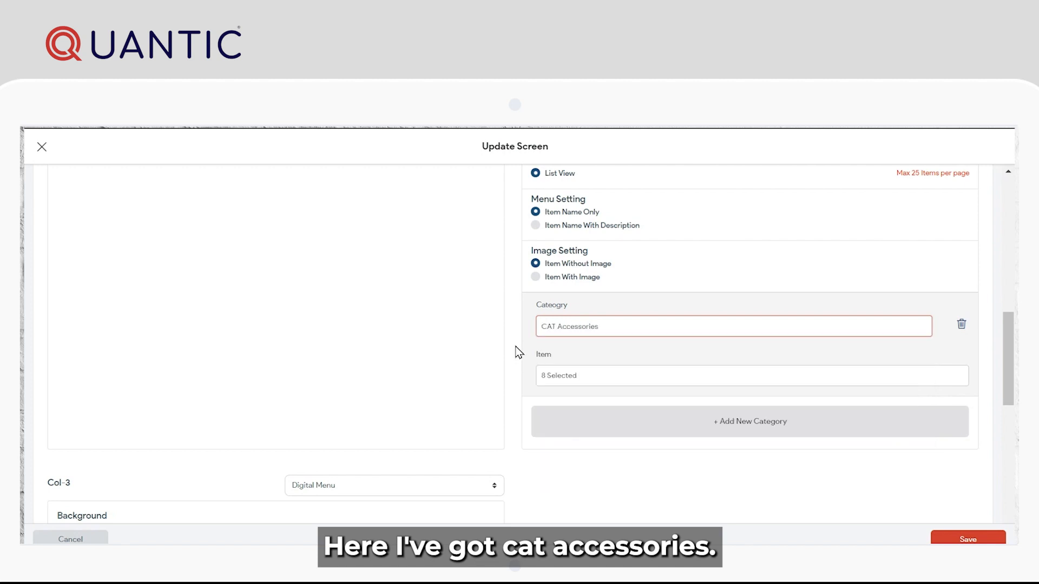
Look through the CAT Accessories items that can be displayed in column 2, leaving the selection as it is
left_click(657, 377)
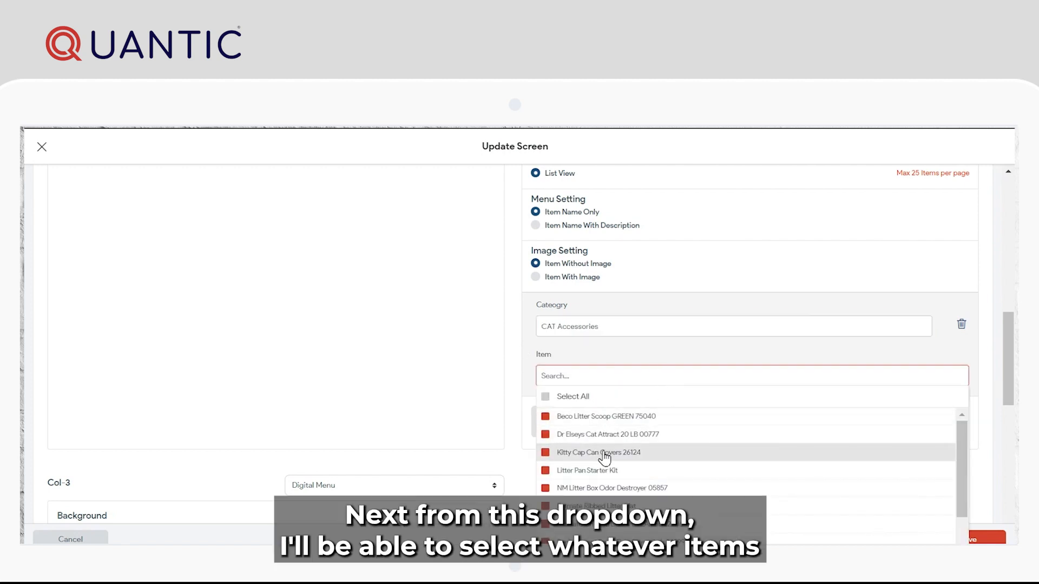
scroll(611, 446, "down", 3)
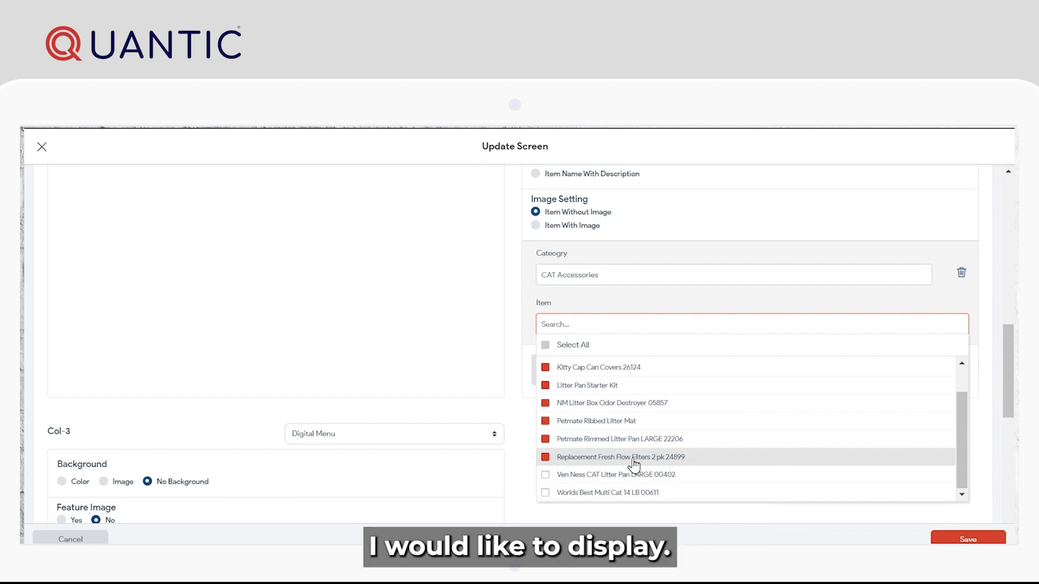
scroll(634, 465, "up", 2)
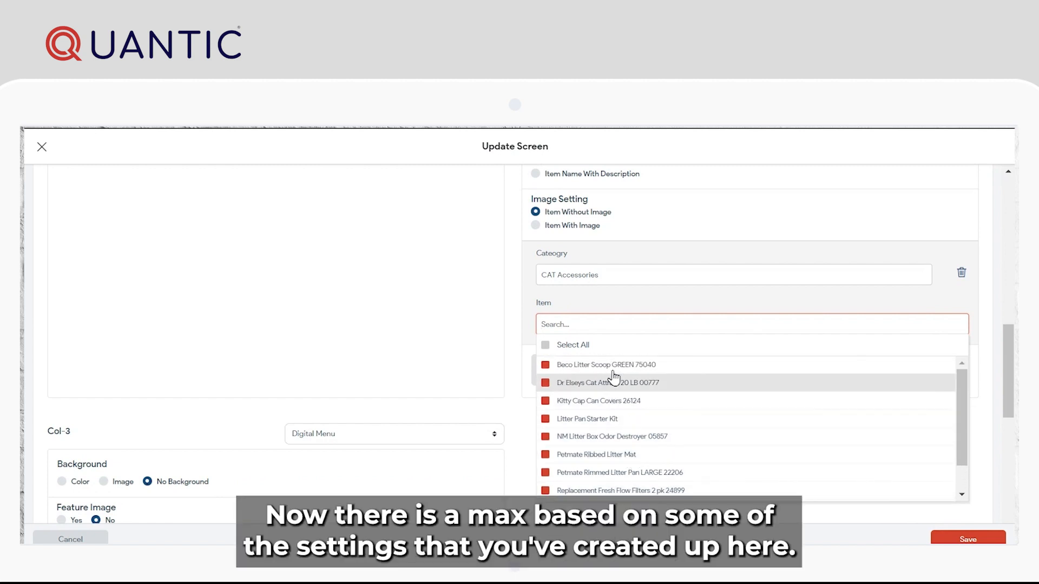
left_click(693, 241)
Check the maximum items per page for column 2's List View and Grid View
scroll(660, 271, "up", 1)
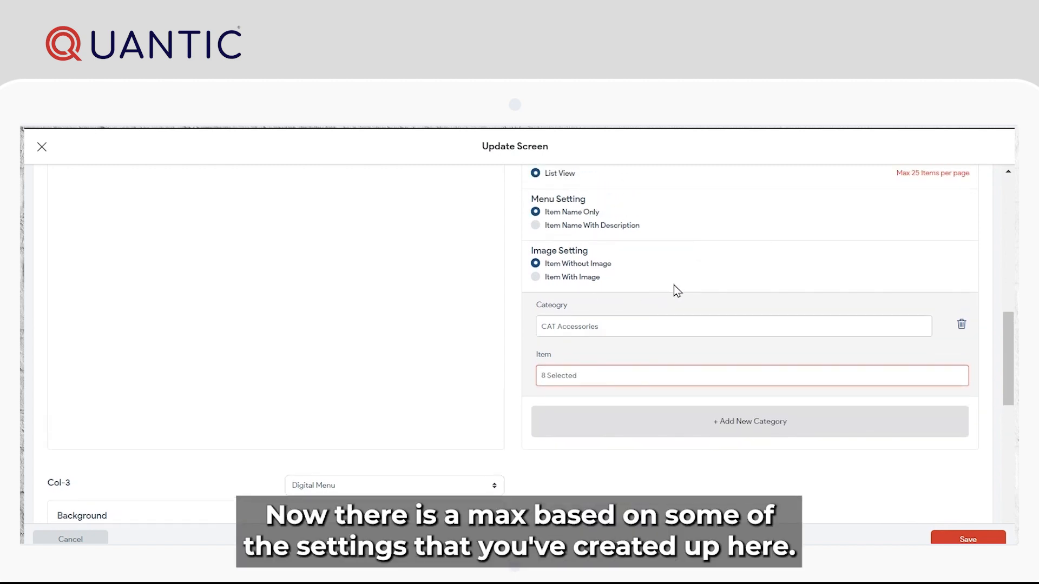
scroll(649, 265, "up", 1)
scroll(595, 298, "up", 1)
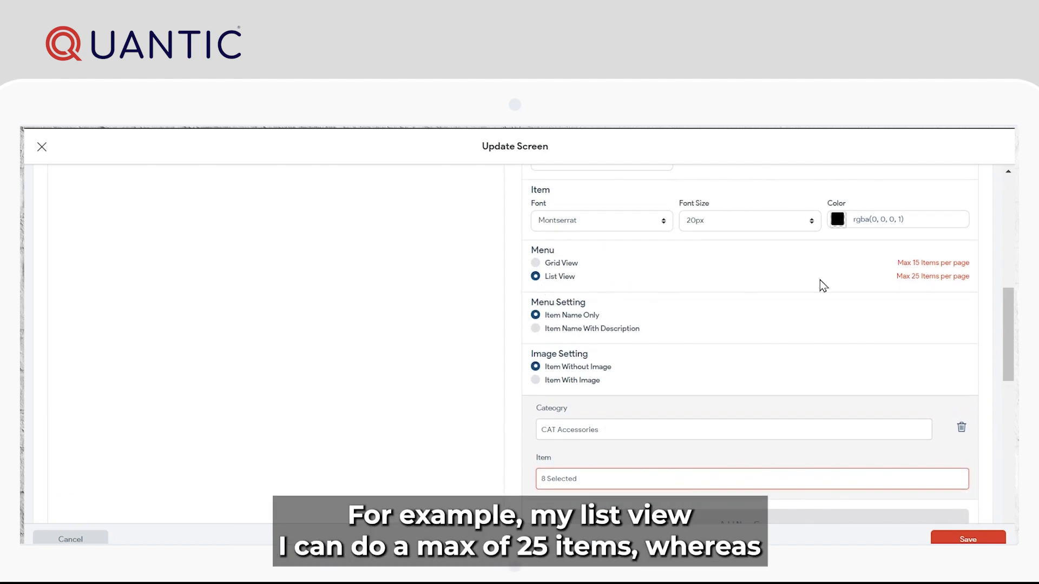
left_click_drag(899, 278, 968, 278)
left_click(968, 278)
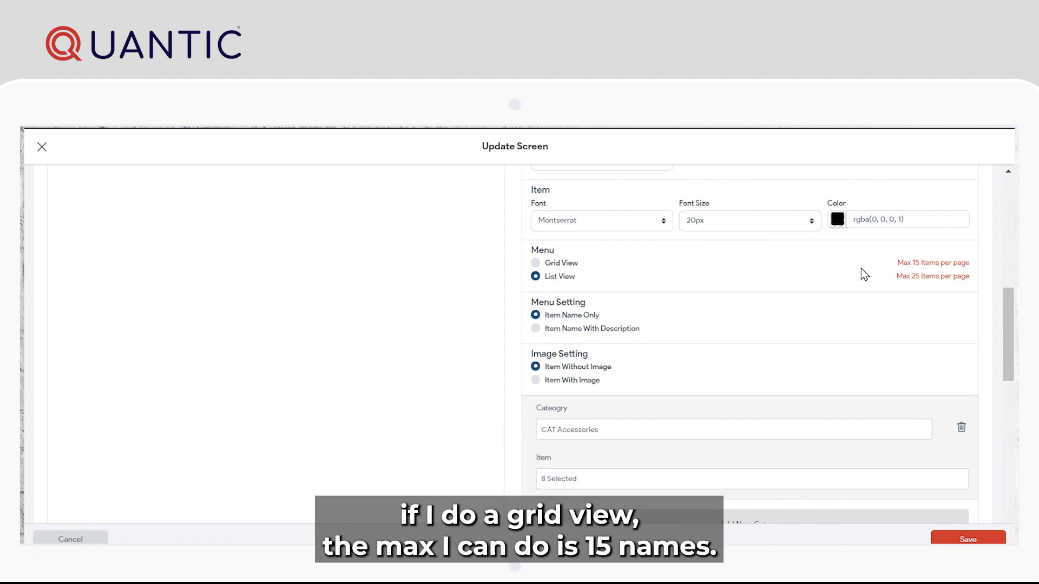
left_click_drag(898, 263, 969, 263)
left_click(963, 262)
Add another category entry below CAT Accessories in column 2
scroll(641, 325, "down", 3)
scroll(644, 324, "up", 1)
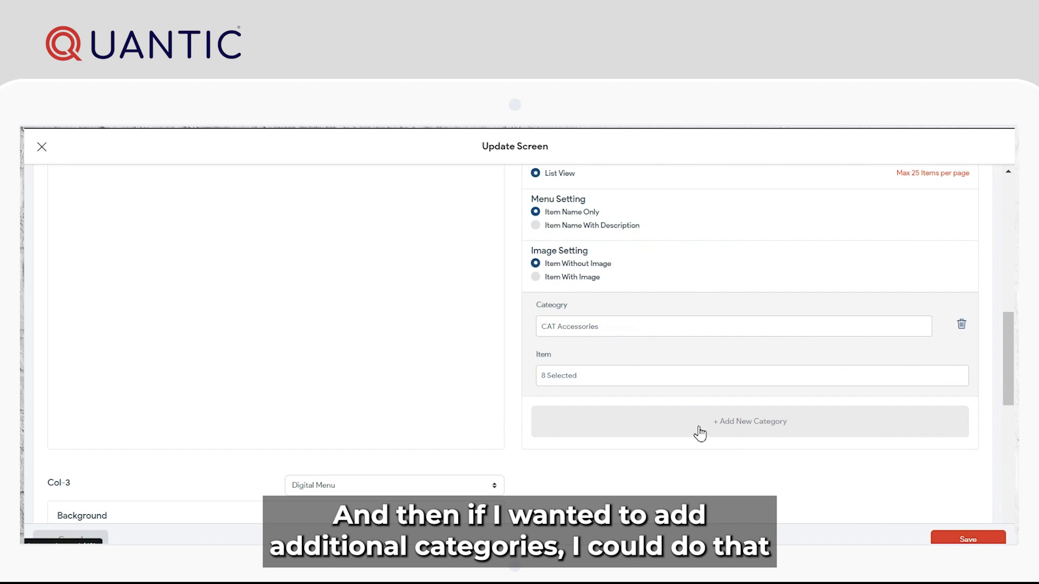
left_click(740, 430)
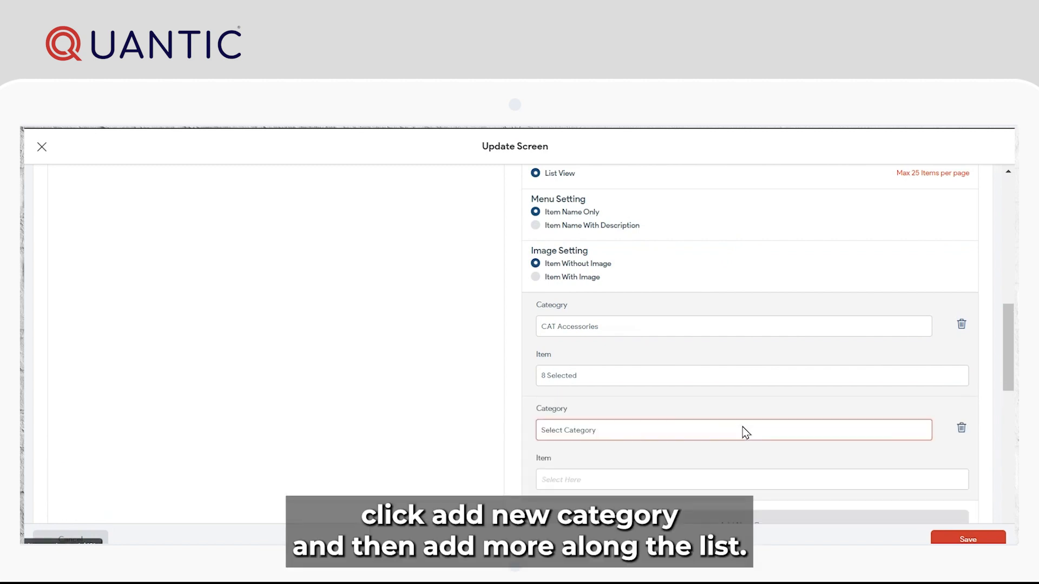
scroll(725, 417, "down", 2)
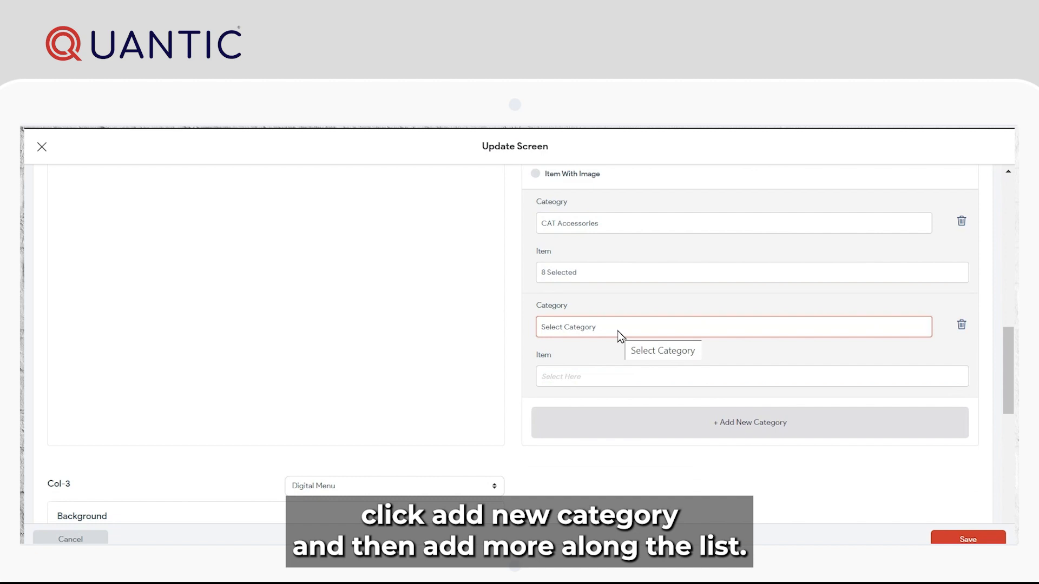
Examine column 3's content type, background, feature image, font and menu settings, and its category and item selections
scroll(595, 330, "down", 3)
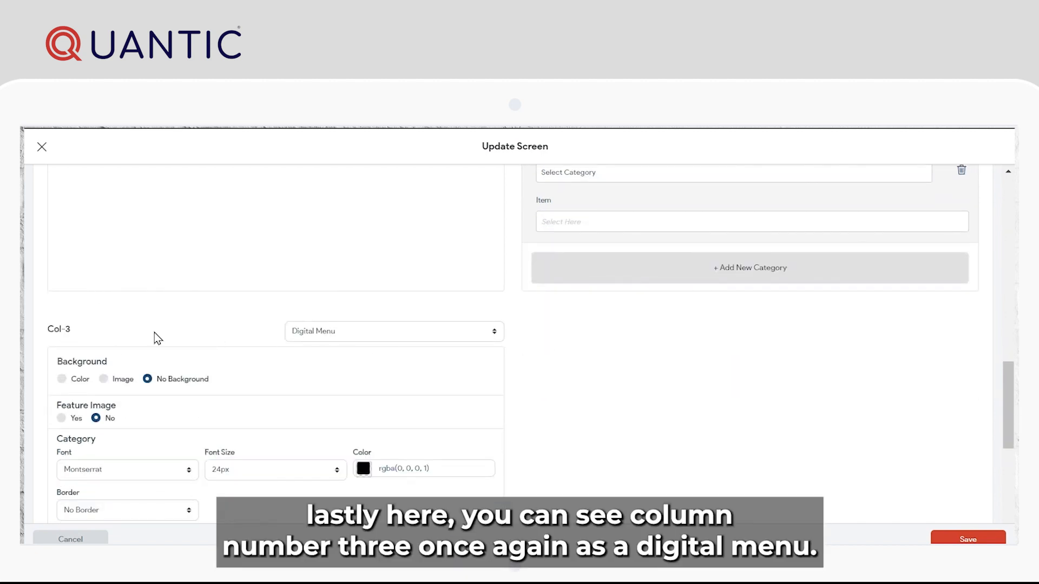
scroll(228, 336, "down", 3)
scroll(288, 341, "down", 5)
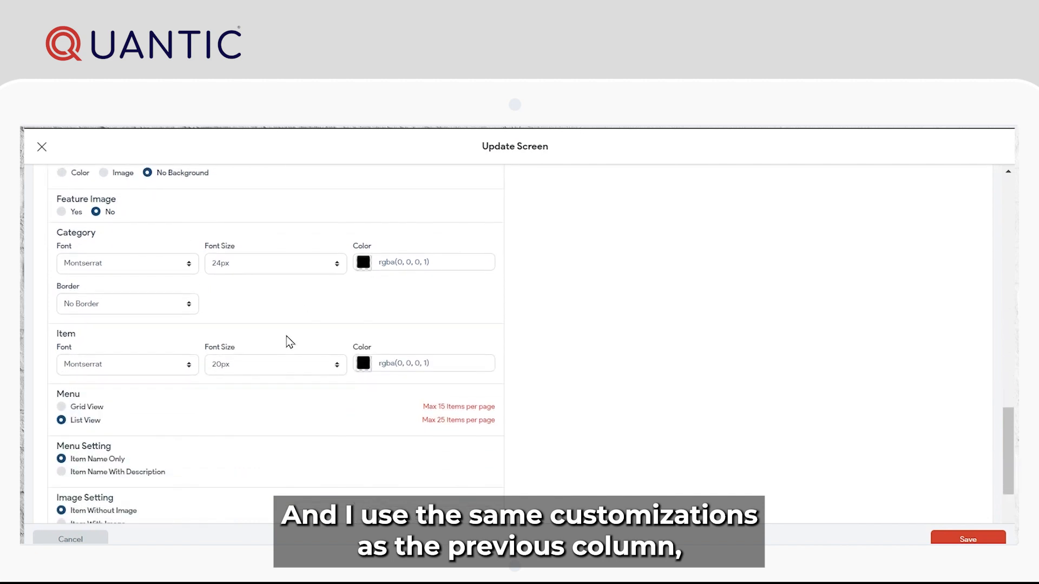
scroll(290, 342, "down", 1)
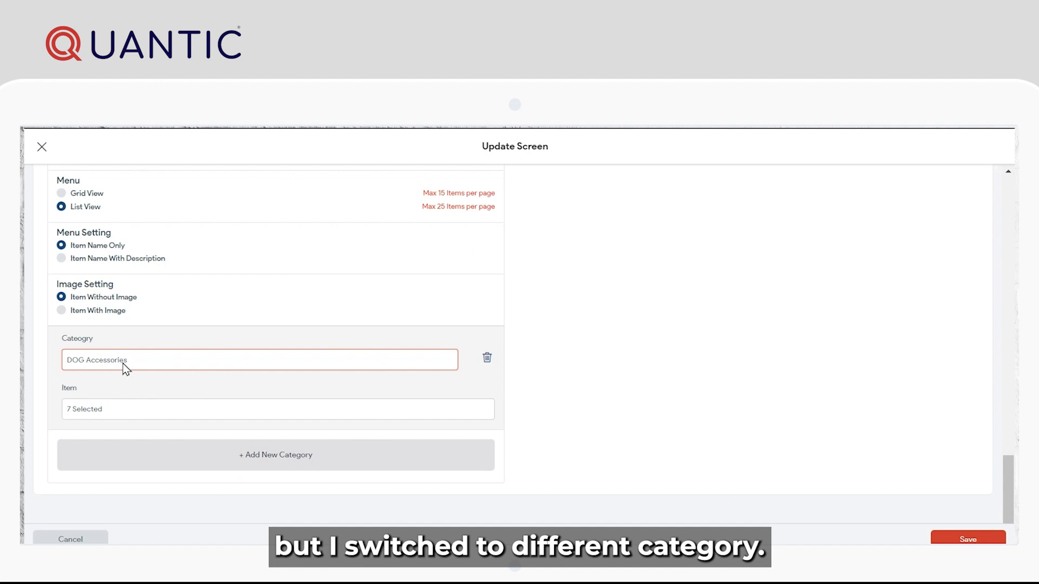
scroll(408, 373, "up", 8)
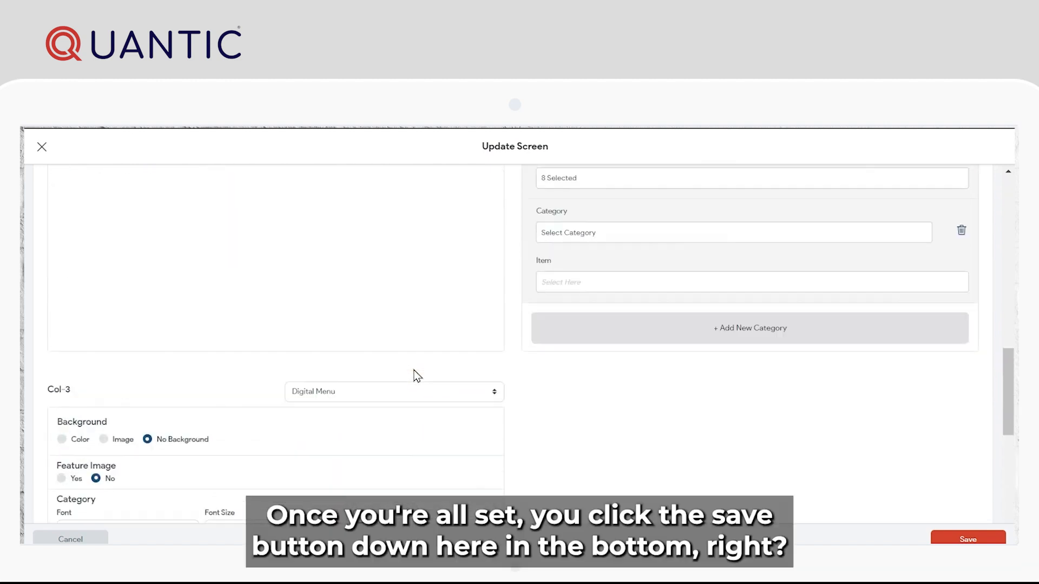
scroll(425, 354, "up", 2)
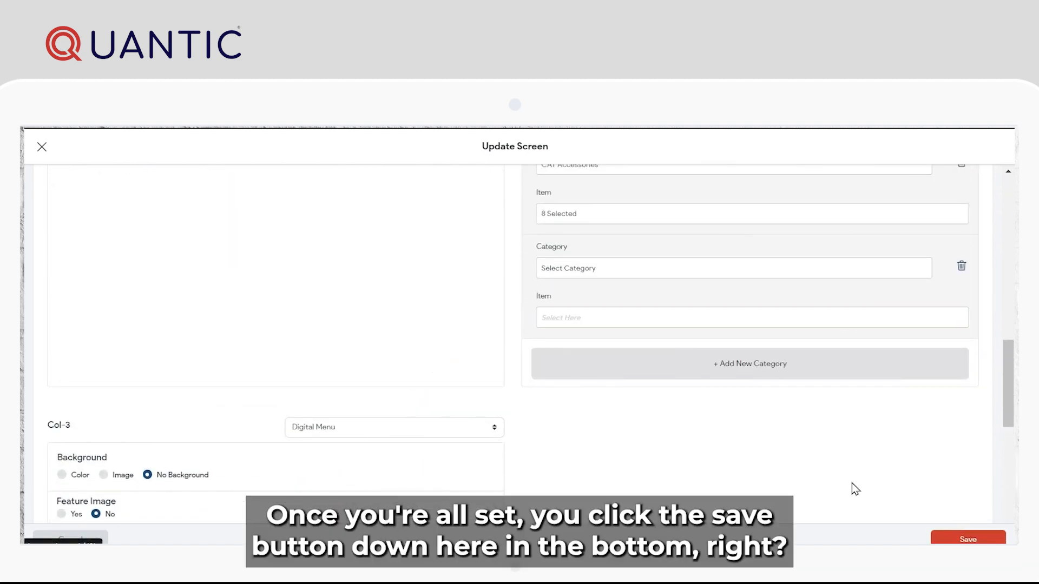
Close the screen editor without saving and preview the Specials! screen from the screen list
left_click(41, 147)
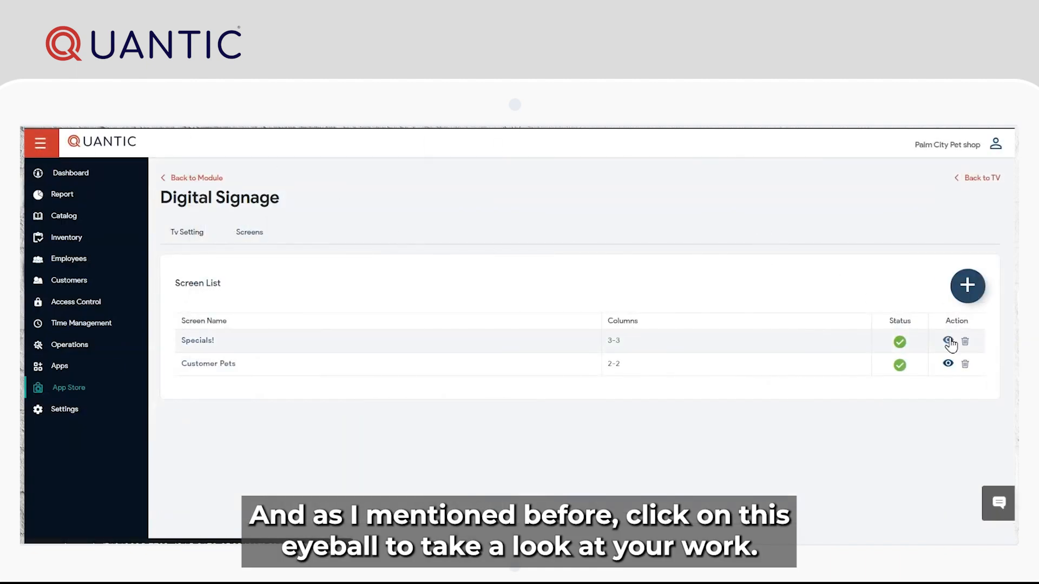
left_click(948, 342)
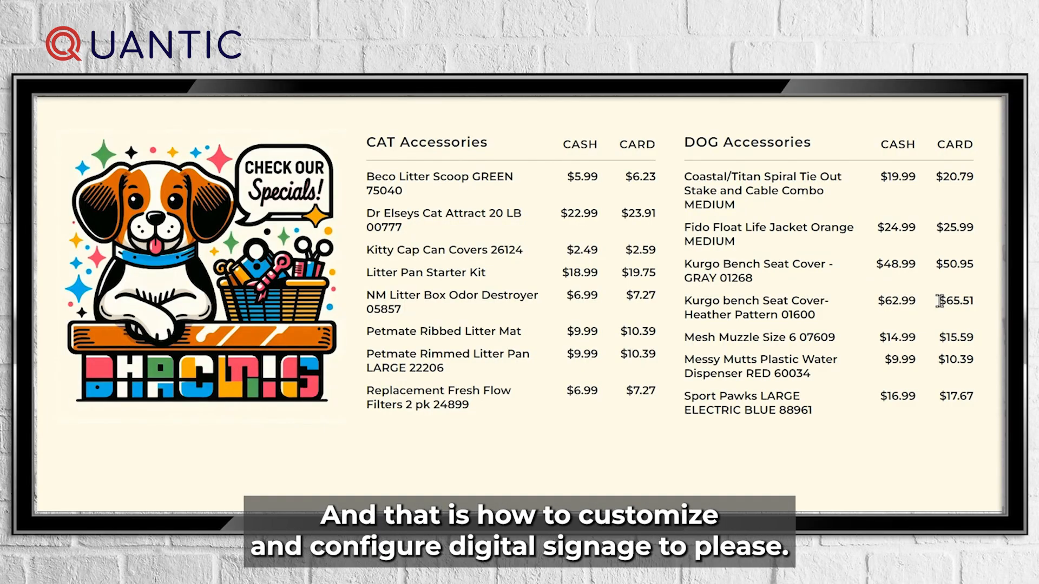